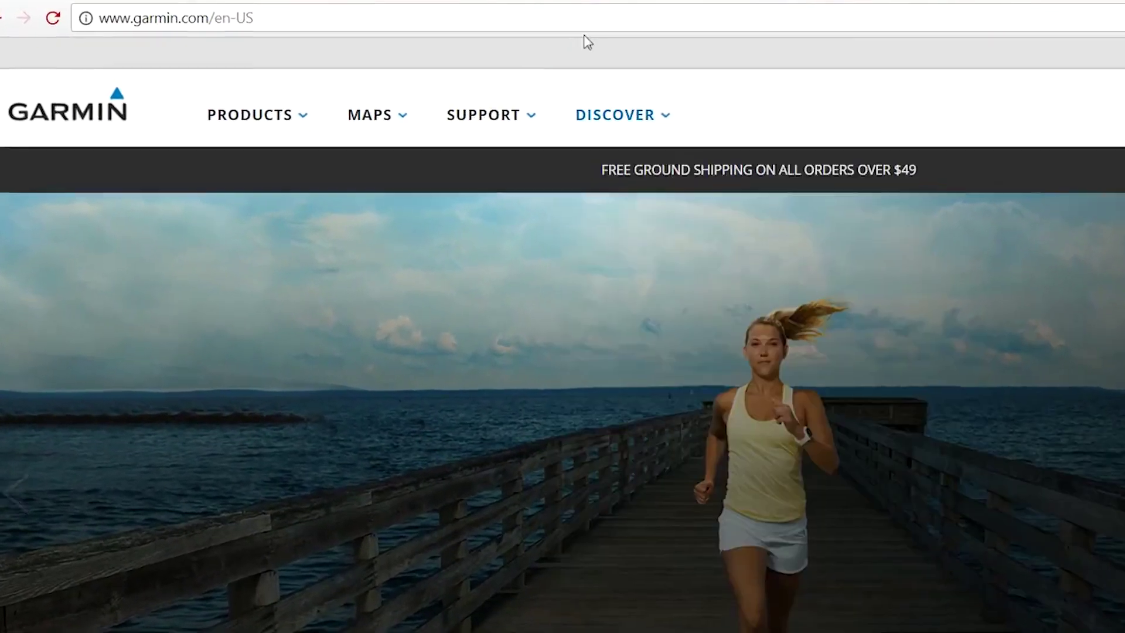
Step: Go to garmin.com/birdseye and open the BirdsEye Satellite Imagery Subscription product page
left_click(571, 24)
type("ga")
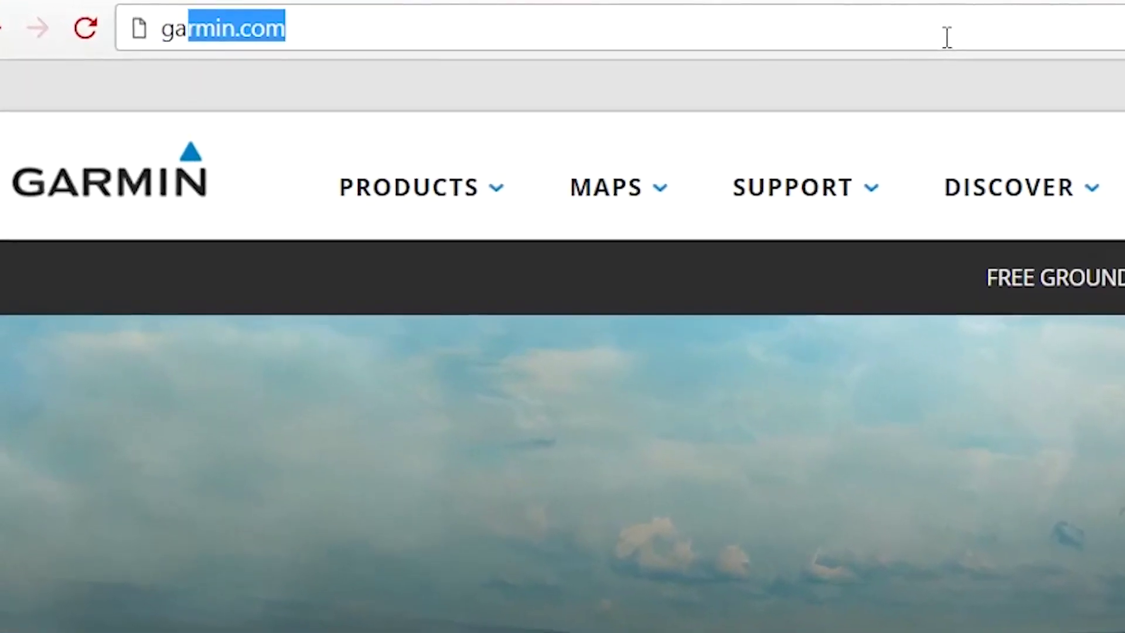
type("rmin.com")
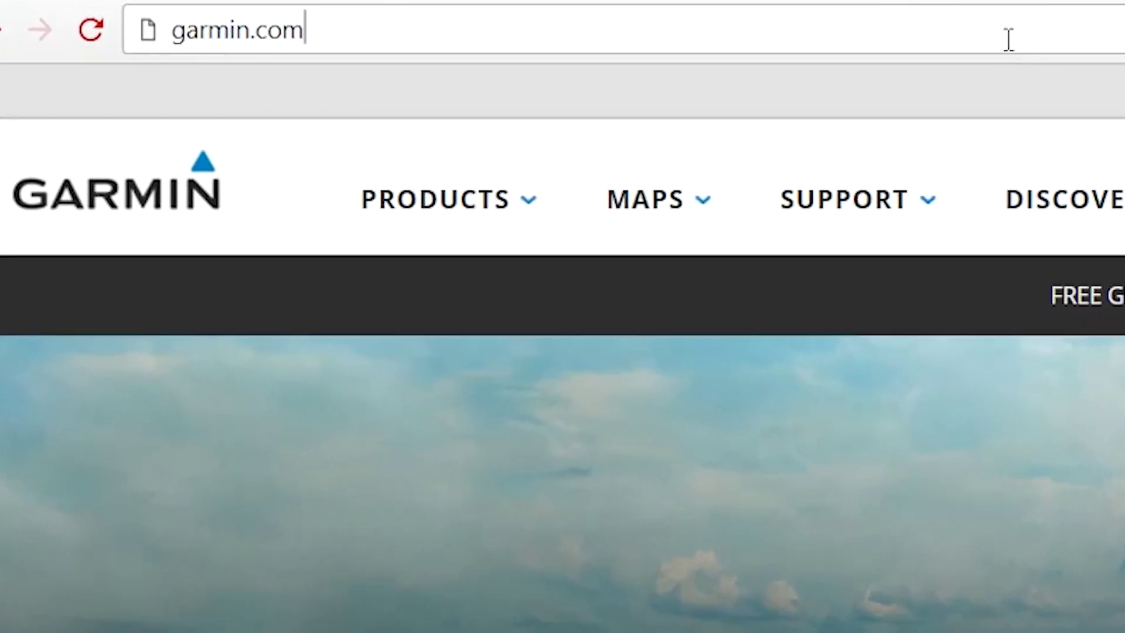
type("/birdseye")
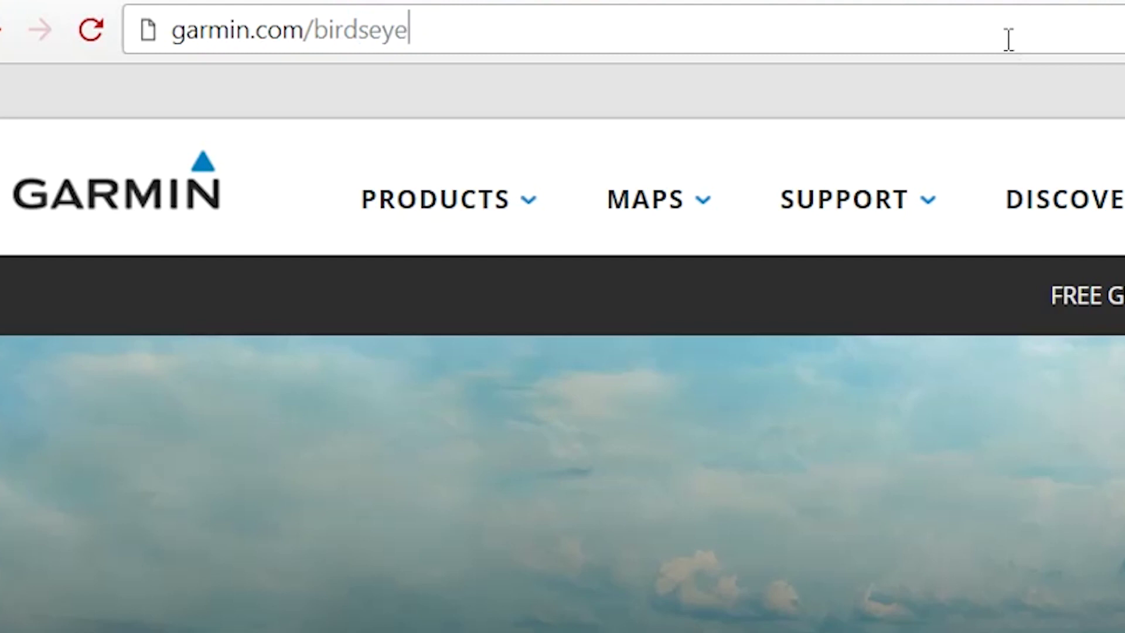
key("Return")
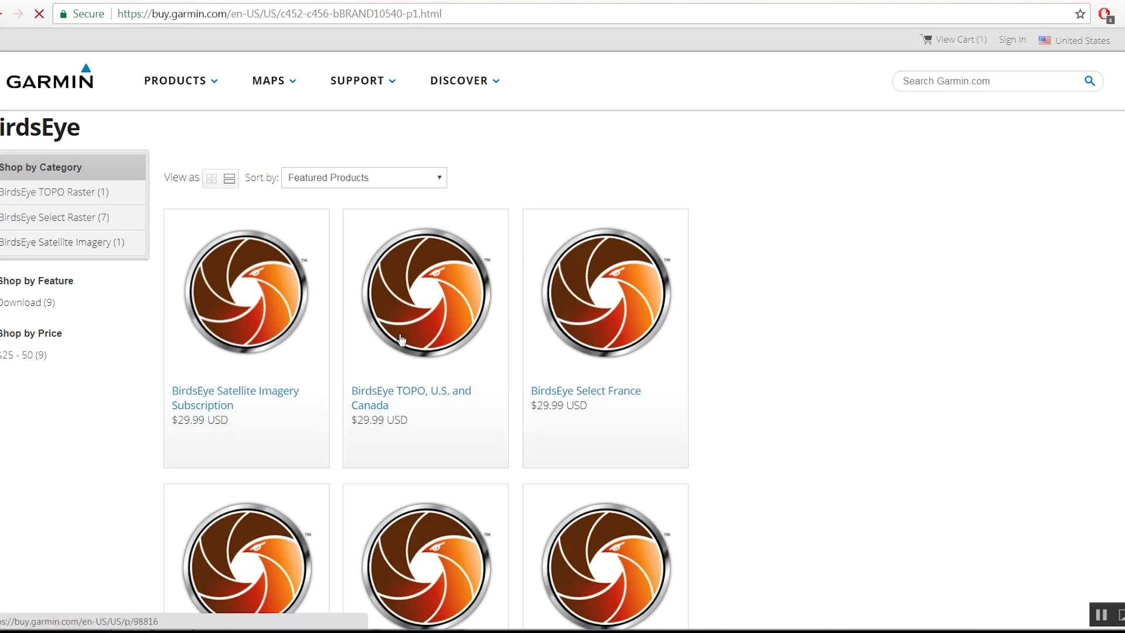
left_click(260, 335)
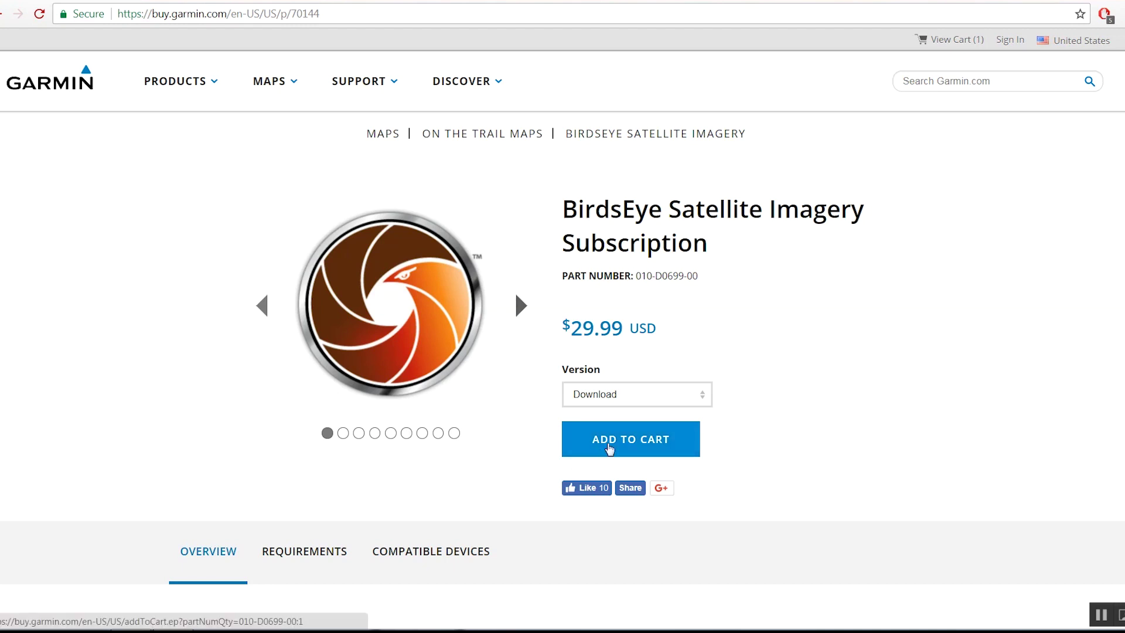
Step: Add the $29.99 BirdsEye Satellite Imagery download to the cart and proceed to checkout
left_click(610, 449)
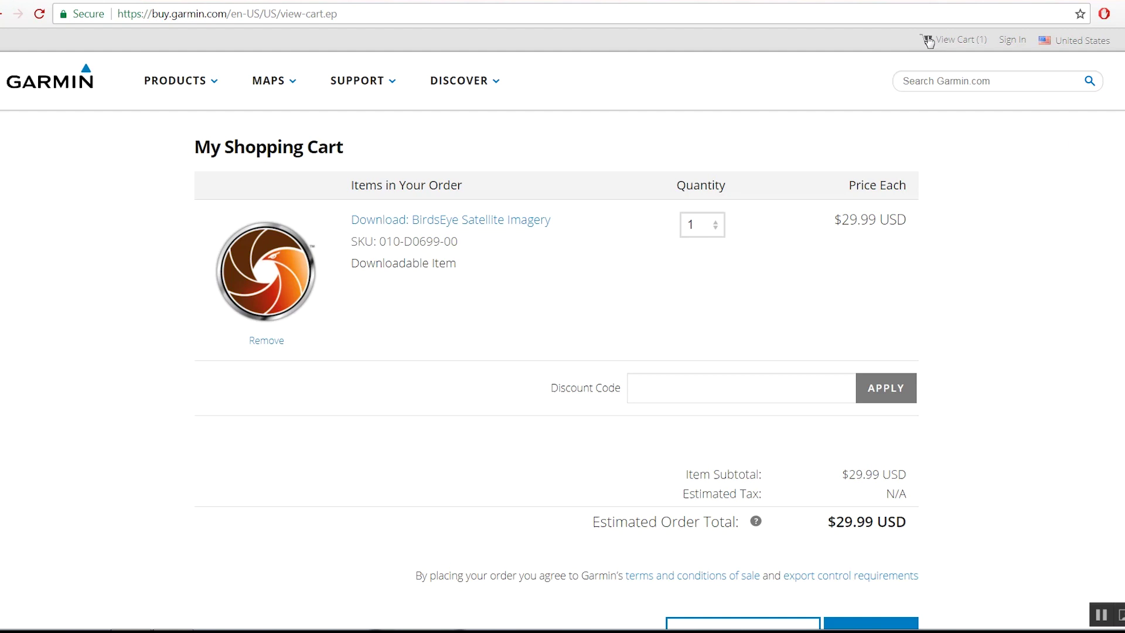
scroll(1040, 210, "down", 3)
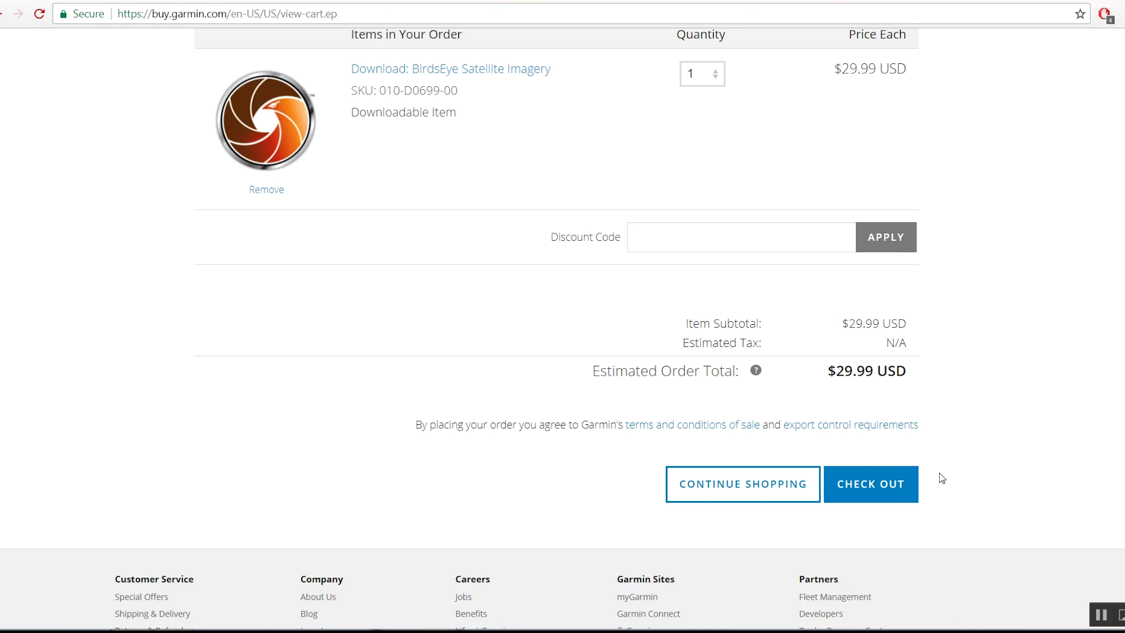
left_click(879, 486)
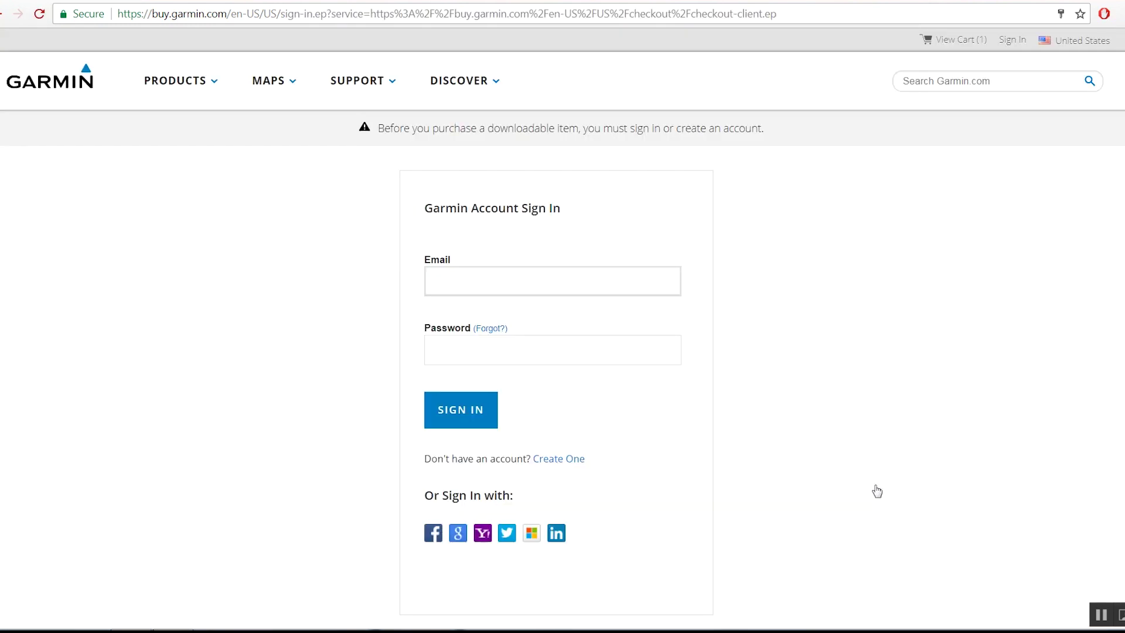
Step: Sign in with the Garmin account e-mail and password to confirm the $29.99 order
key("Tab")
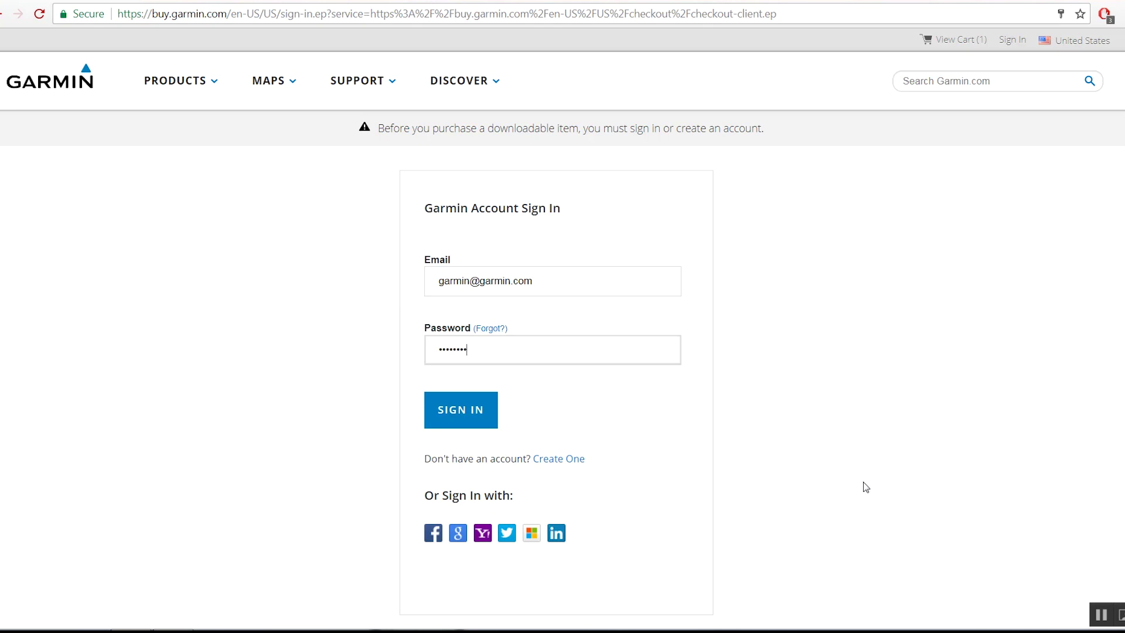
left_click(470, 411)
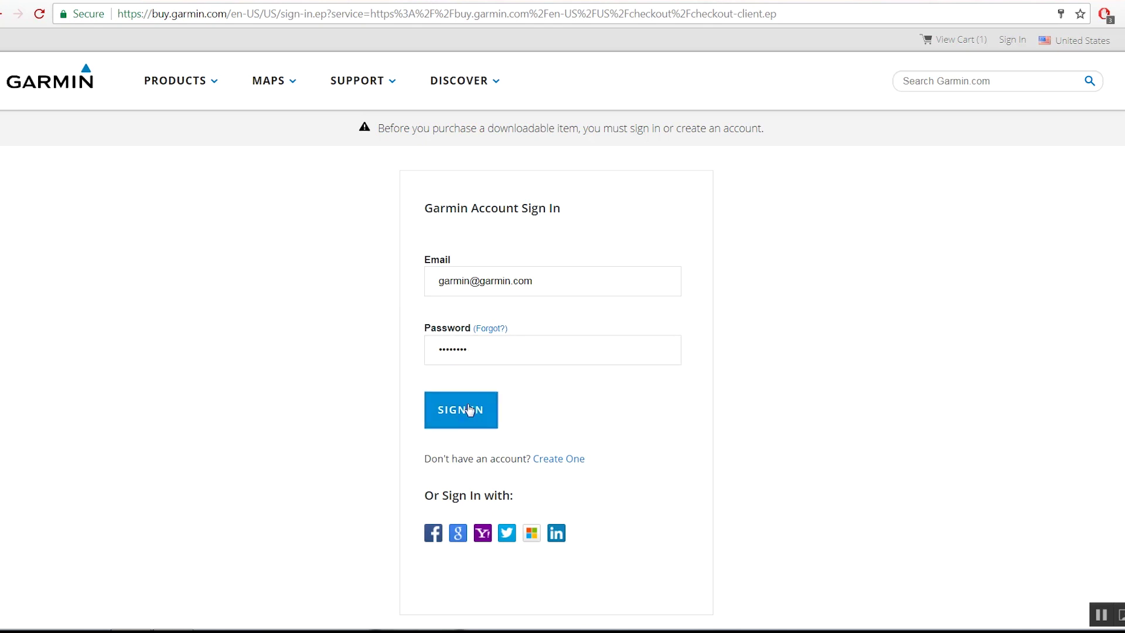
scroll(729, 340, "down", 1)
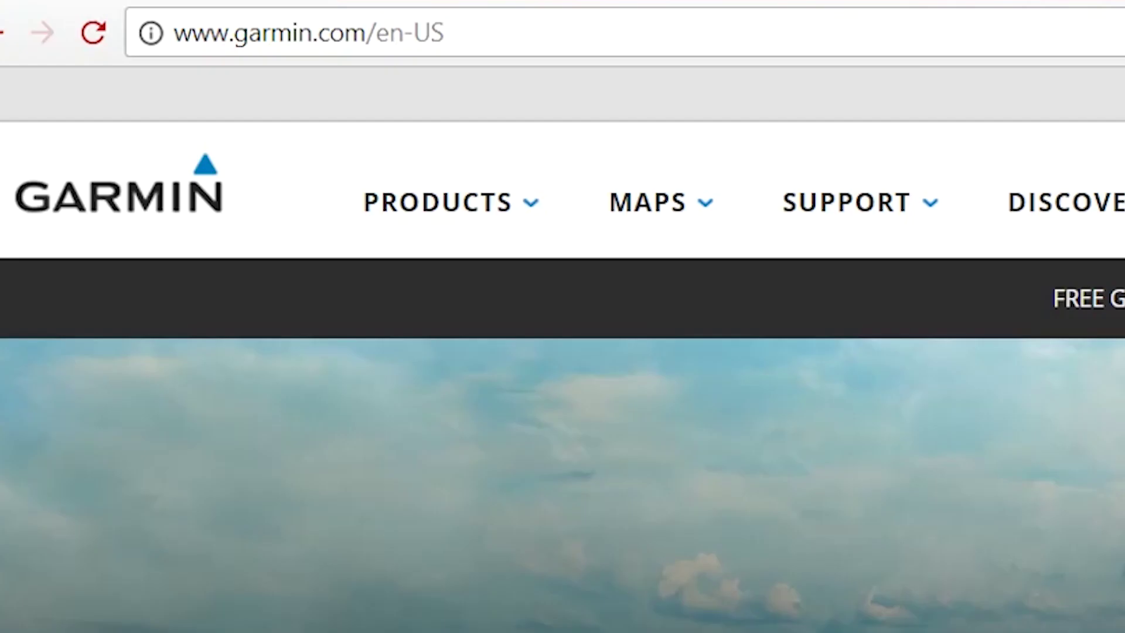
Step: Download GarminExpress.exe for Windows from garmin.com/express and run the installer
key("ctrl+l")
type("garmin.c")
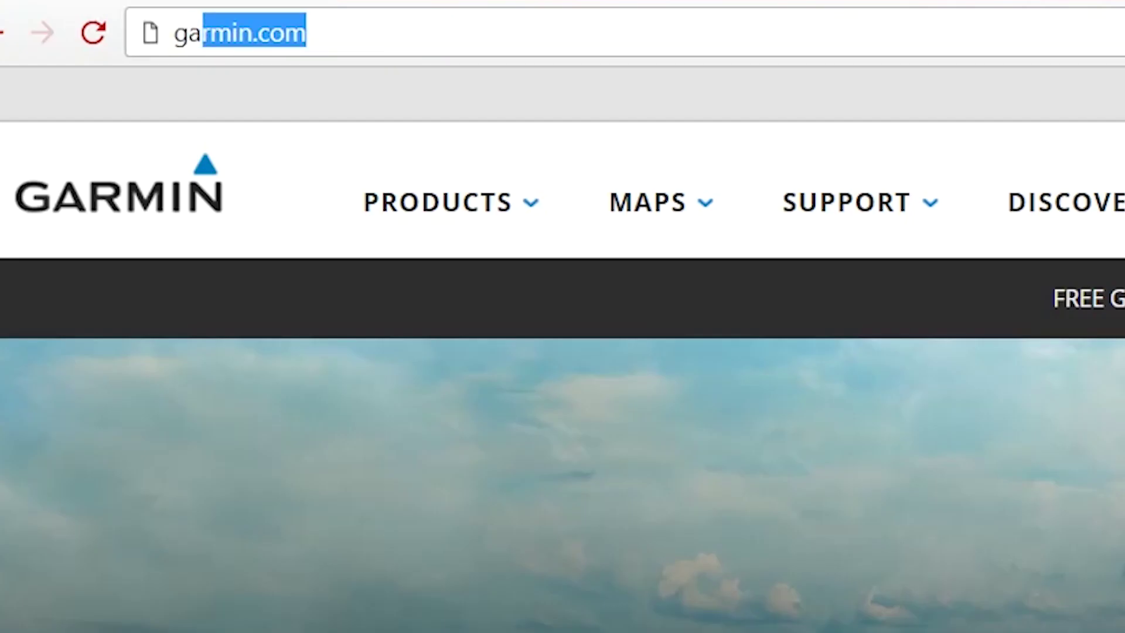
type("om/ex")
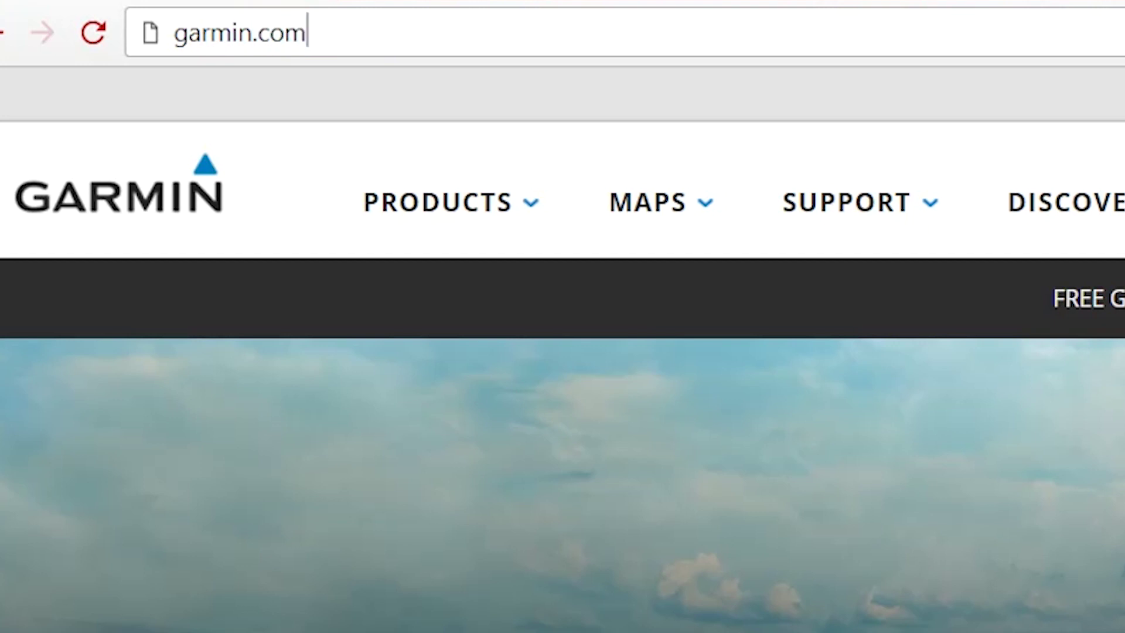
type("pres")
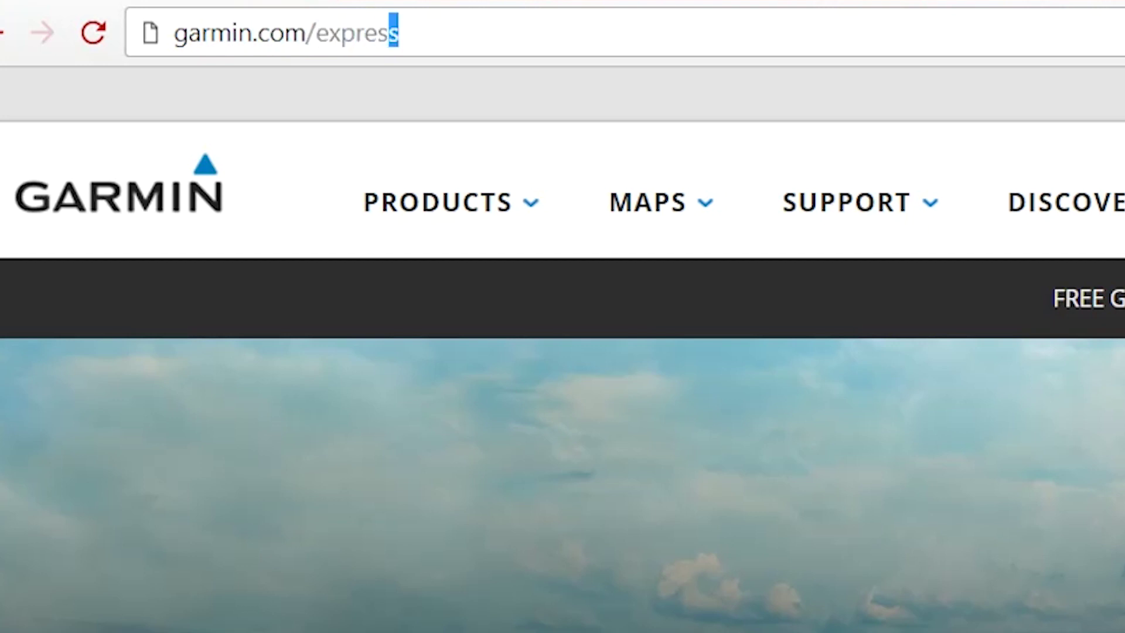
key("Return")
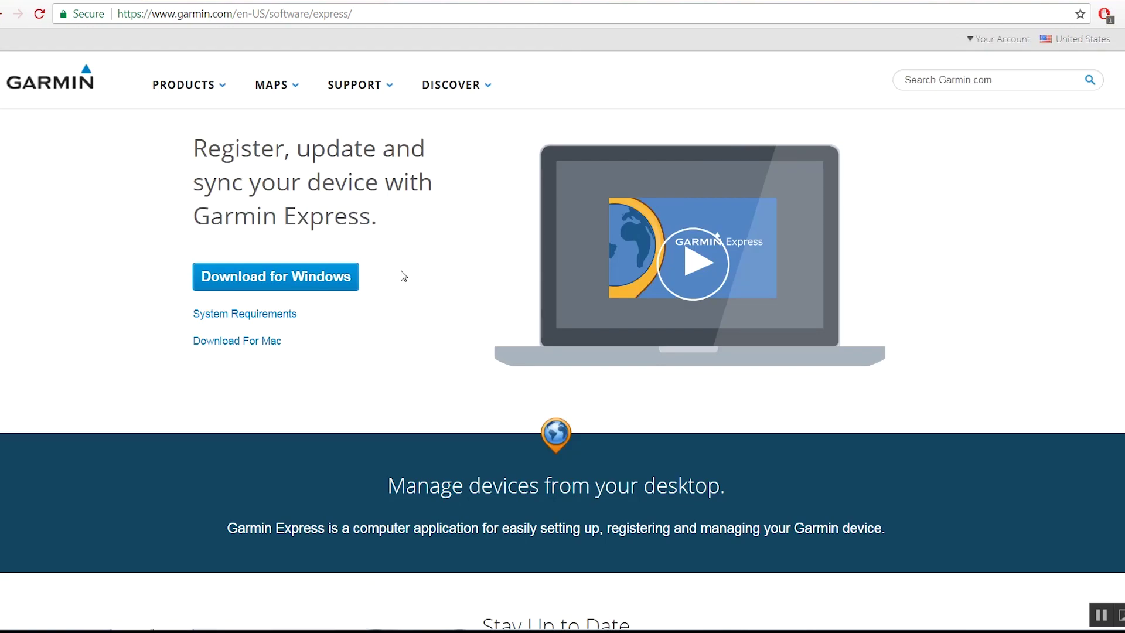
left_click(346, 282)
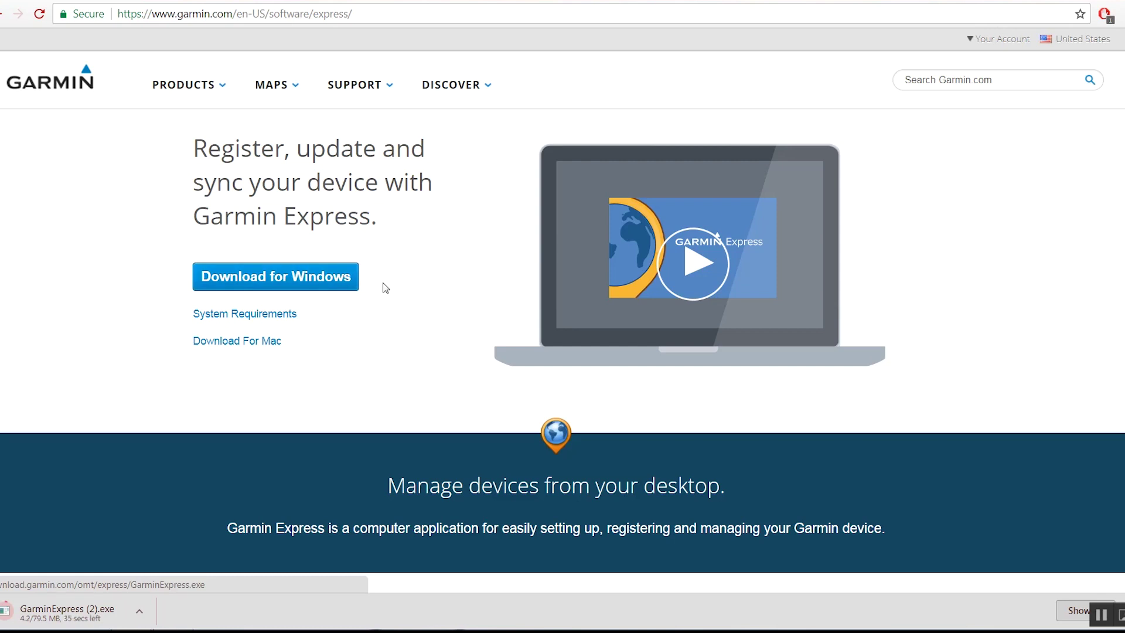
left_click(77, 613)
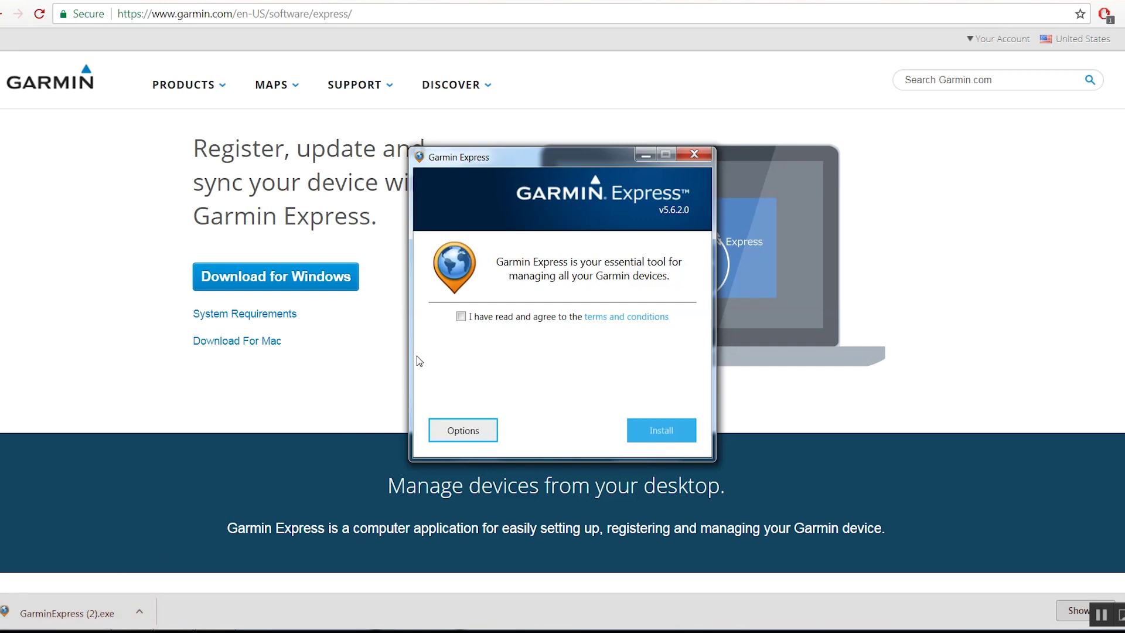
Step: Accept the terms, install Garmin Express v5.6.2.0, and launch it
left_click(461, 317)
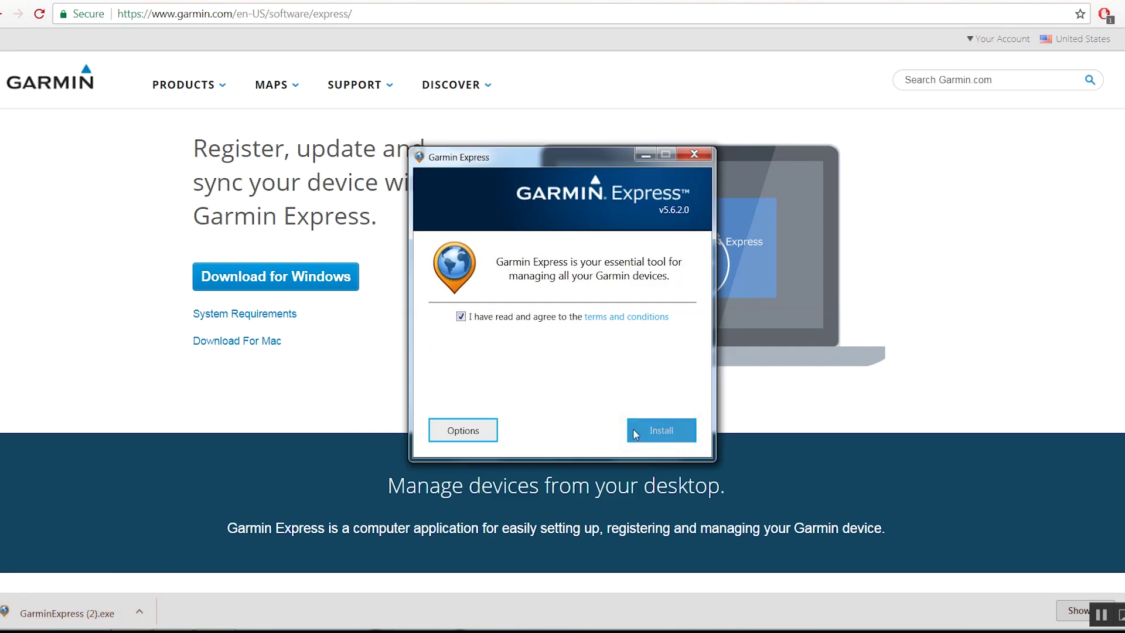
left_click(653, 433)
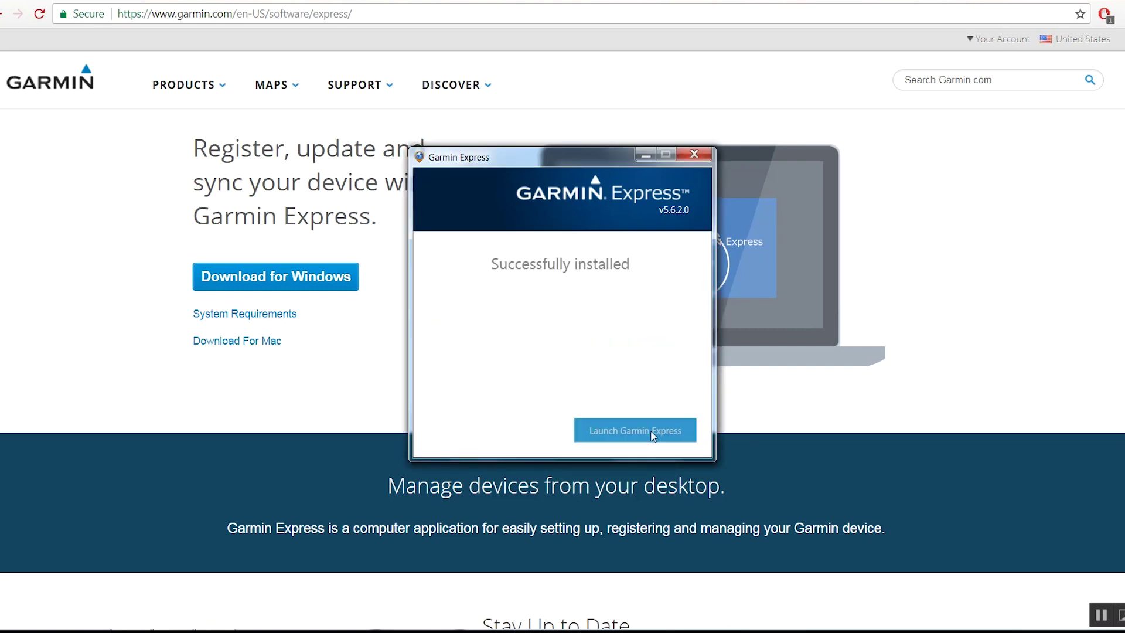
left_click(653, 434)
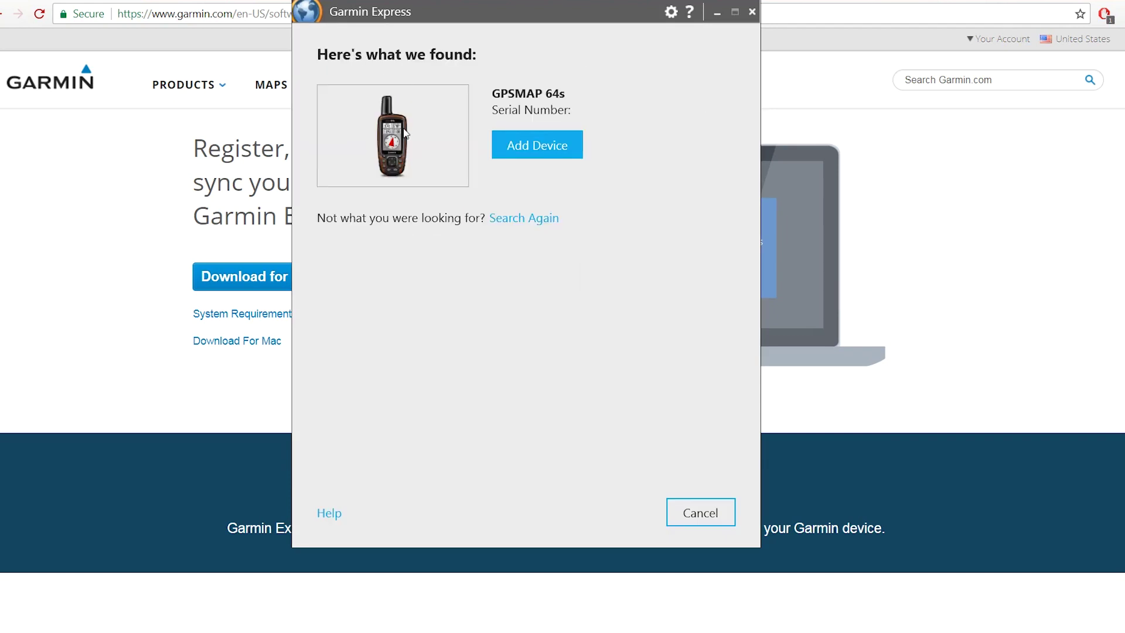
Step: Add the GPSMAP 64s, sign in with the account e-mail and password, keep its nickname, and allow data collection
left_click(522, 143)
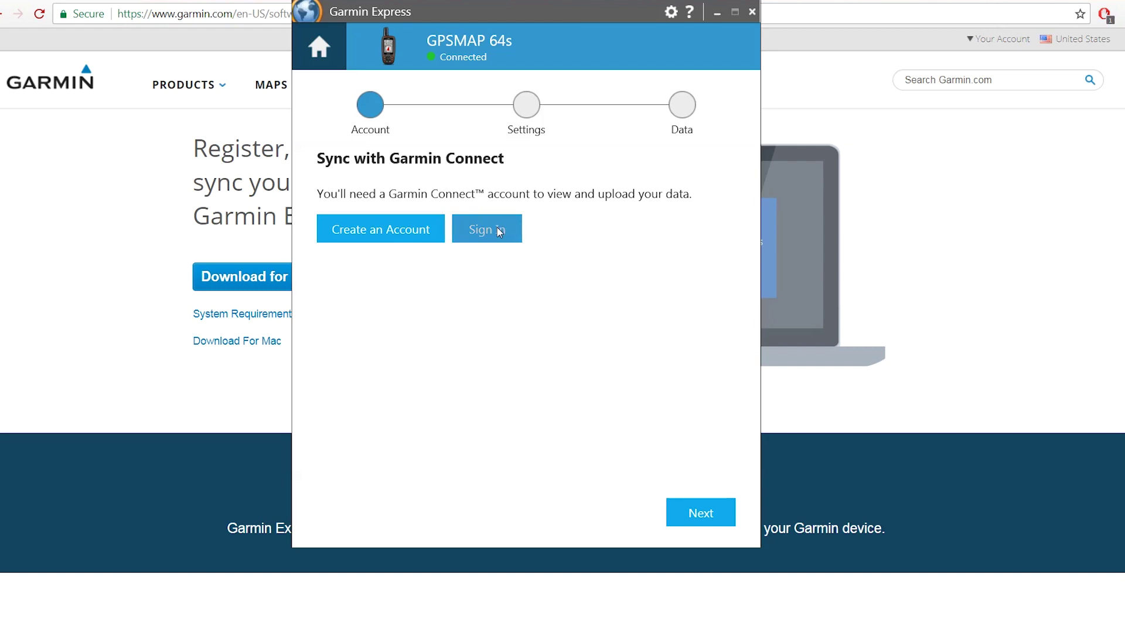
left_click(499, 230)
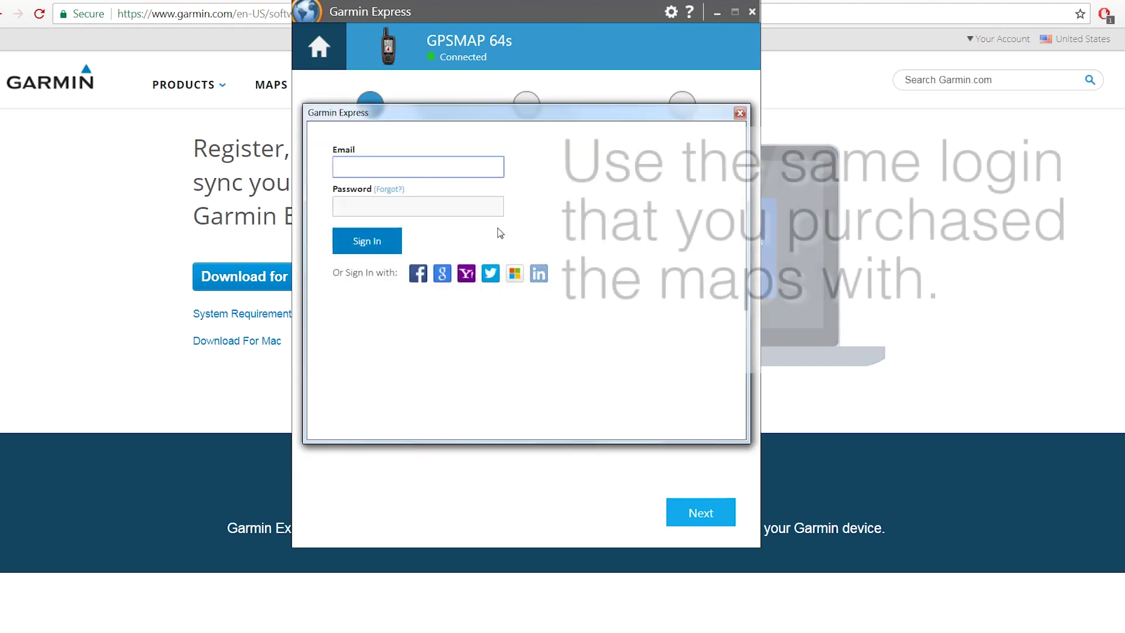
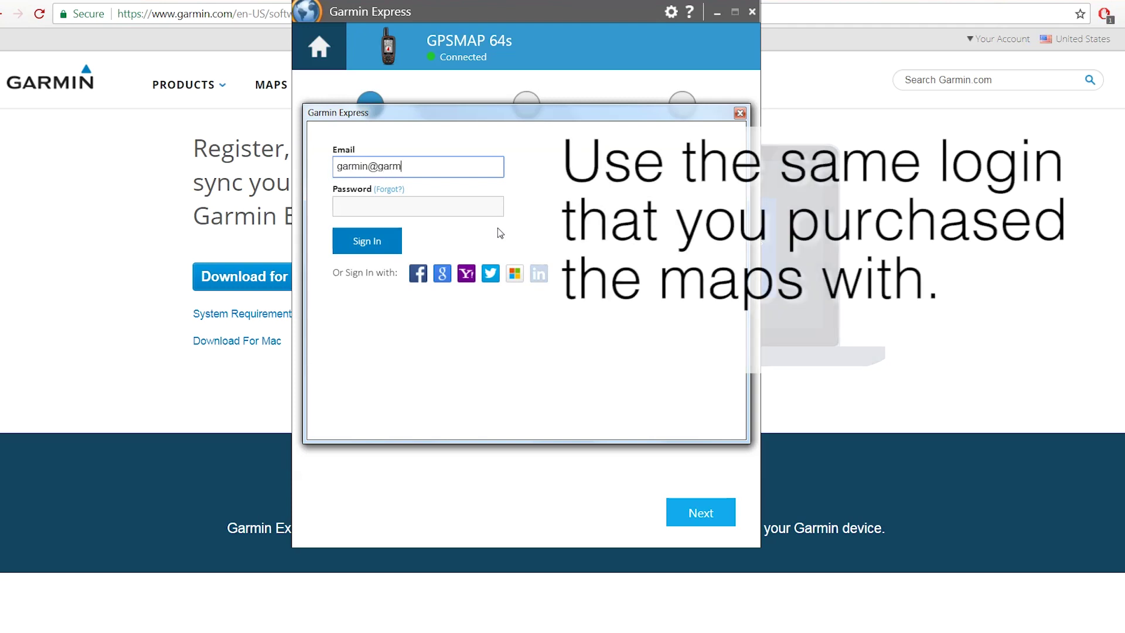
key("Tab")
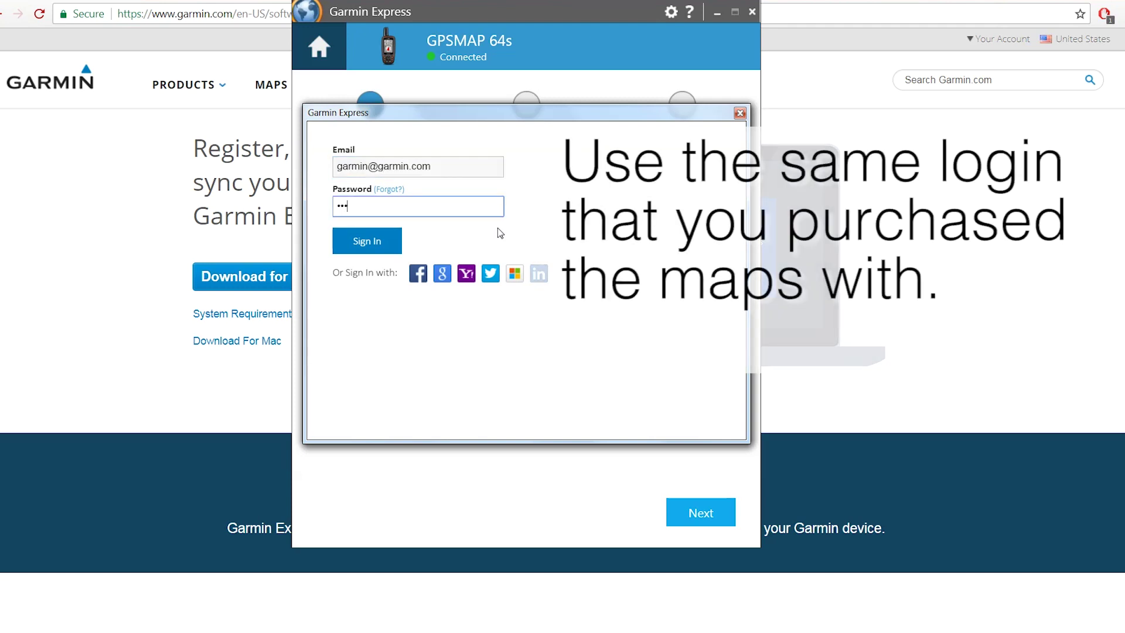
type("••••••••••")
left_click(357, 243)
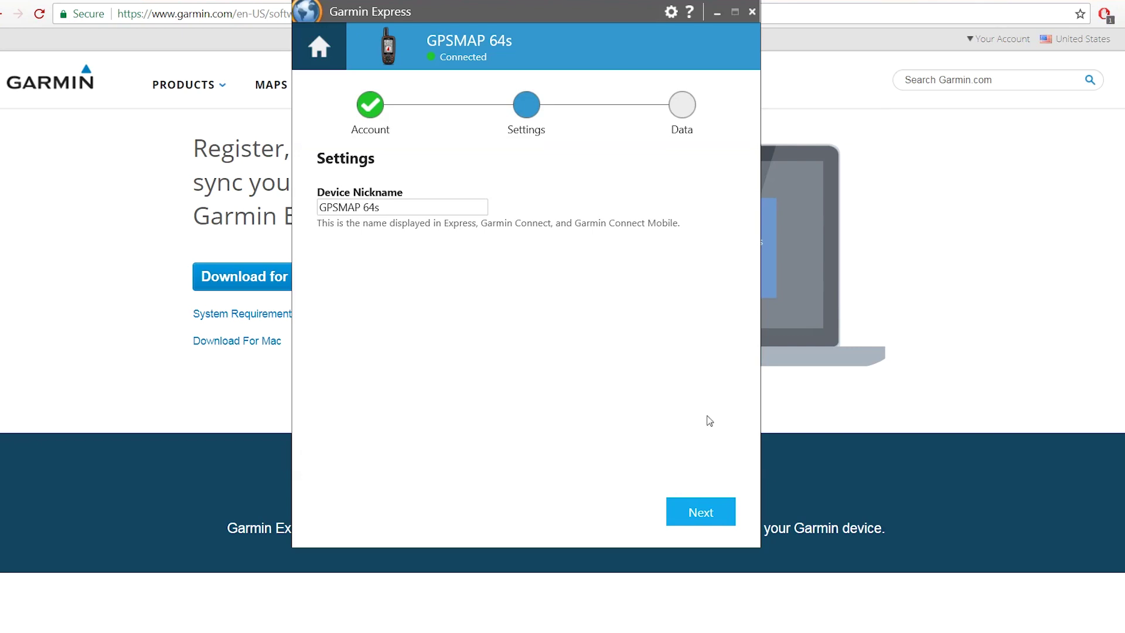
left_click(707, 510)
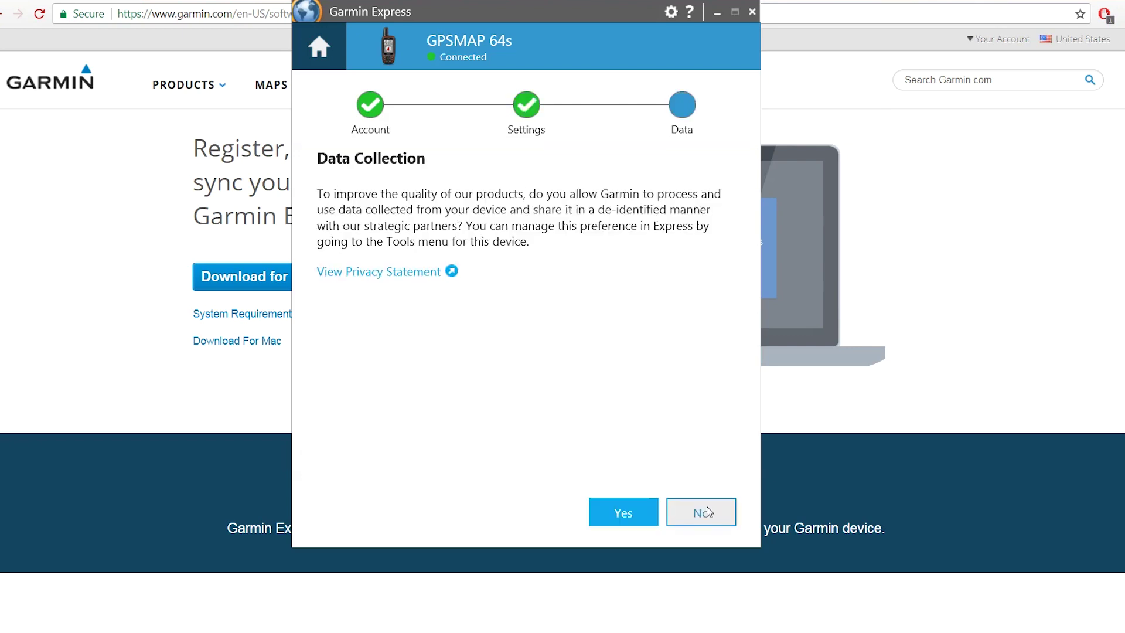
left_click(628, 512)
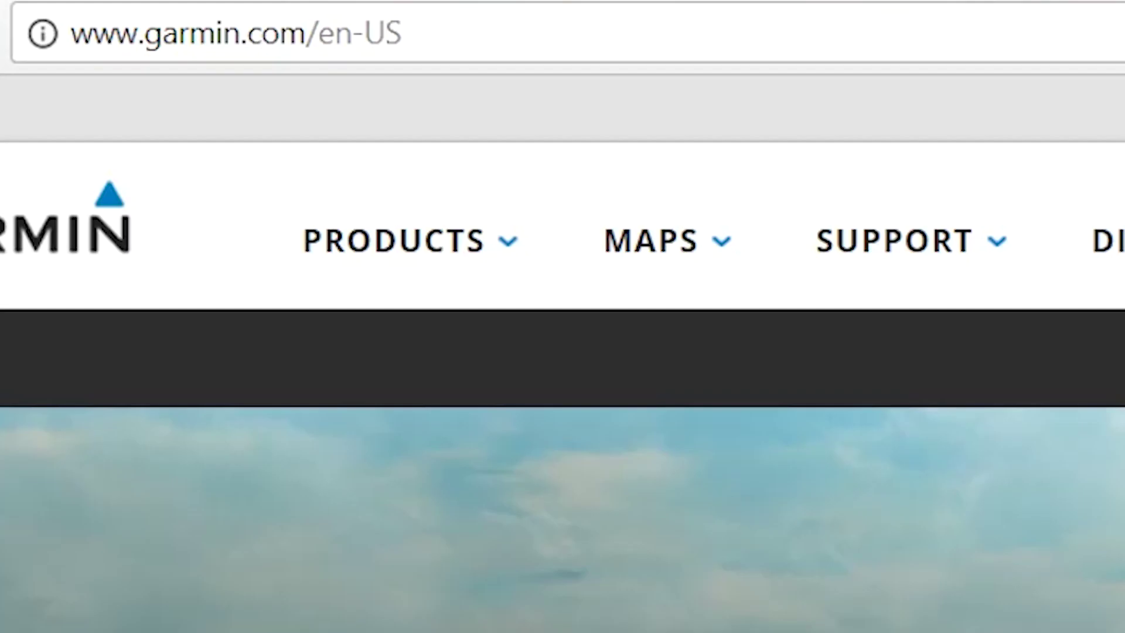
Step: Download BaseCamp_462.exe for Windows from garmin.com/basecamp and run it
left_click(405, 33)
key("ctrl+a")
type("garmin.com/")
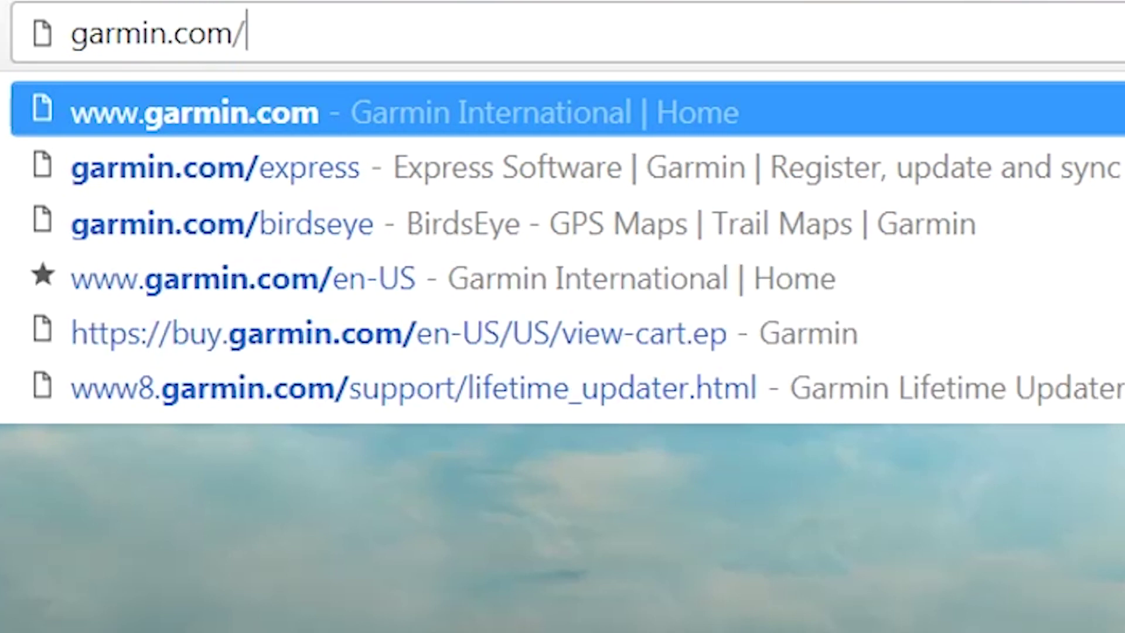
type("basecam")
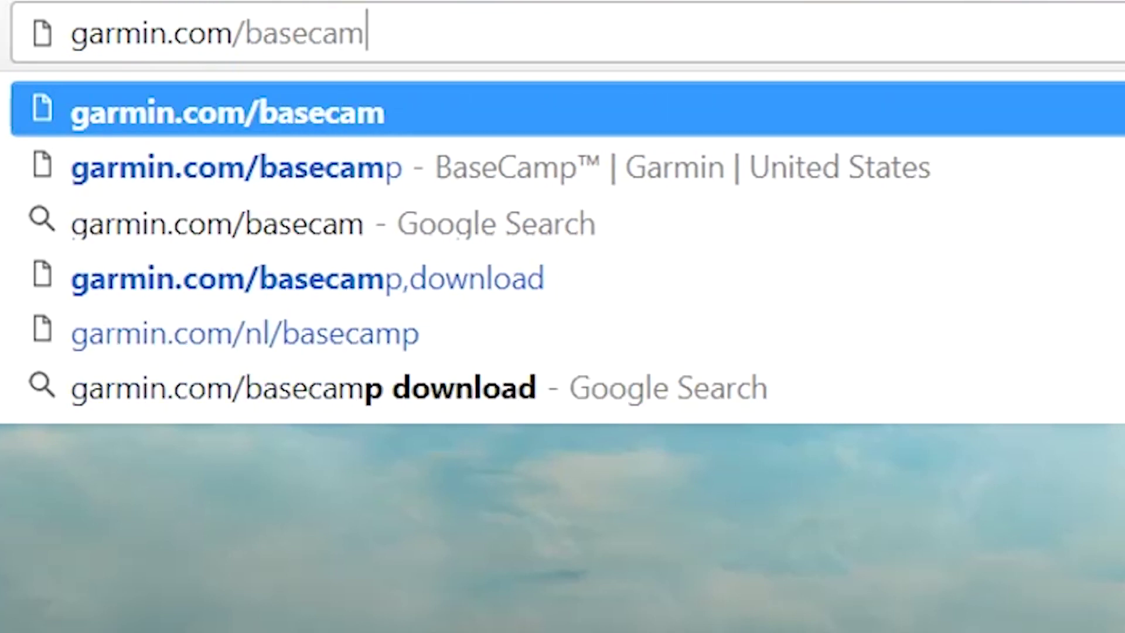
type("p")
key("Return")
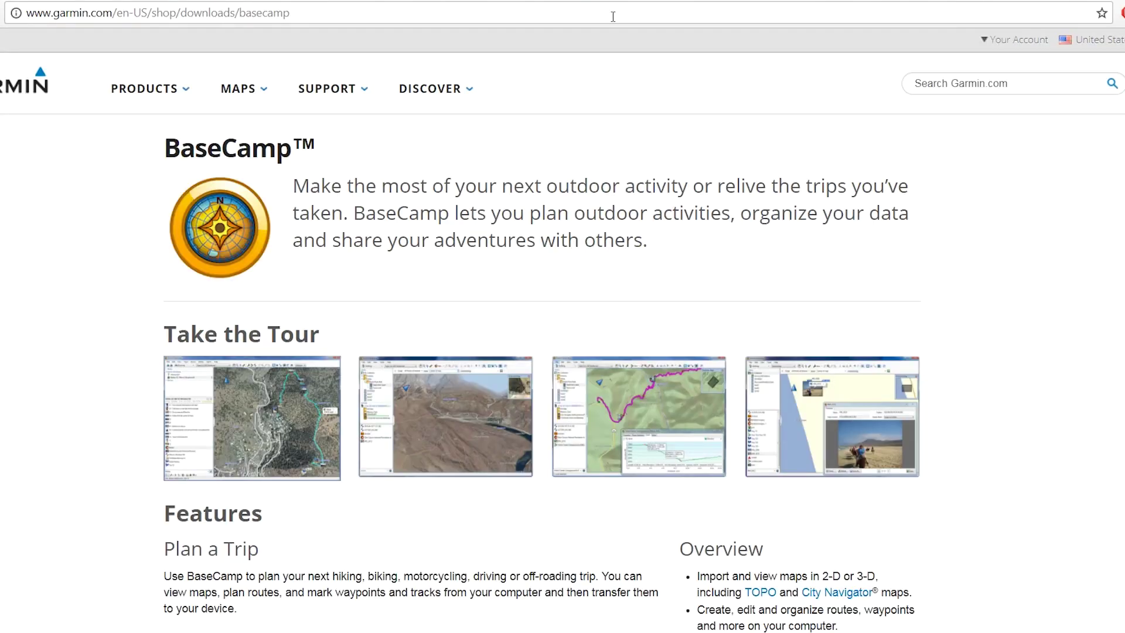
scroll(1021, 230, "down", 8)
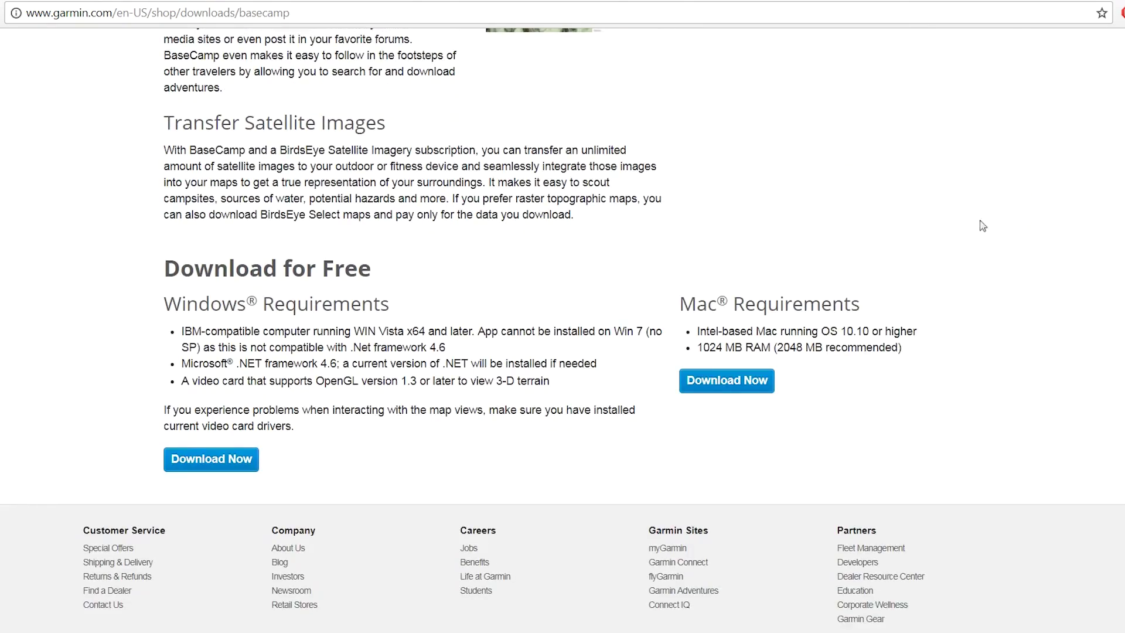
left_click(200, 464)
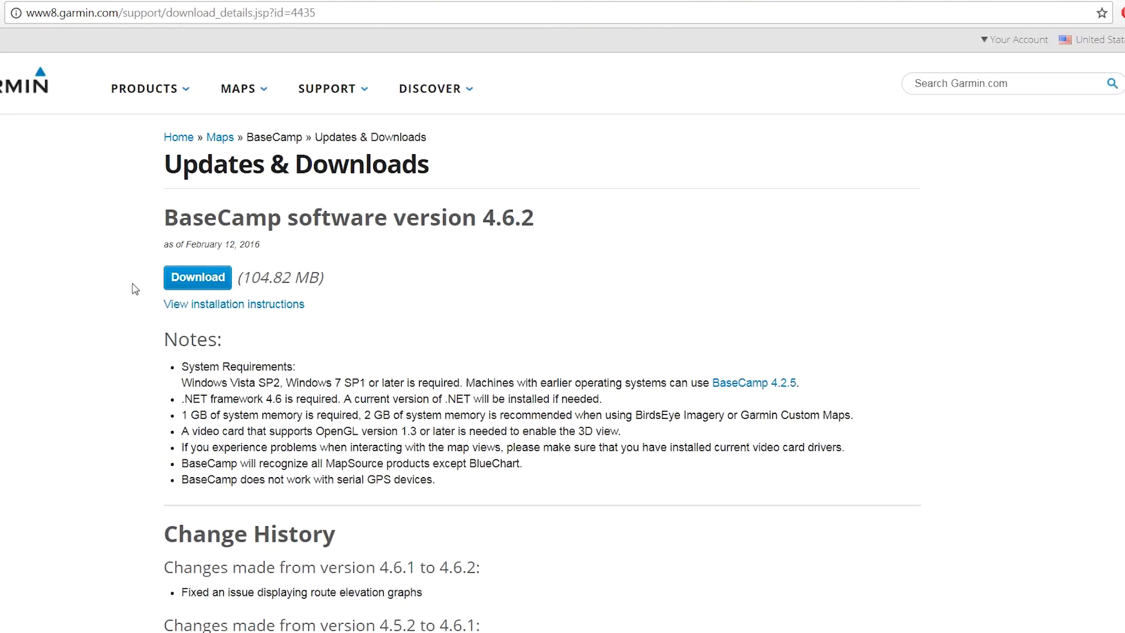
left_click(186, 281)
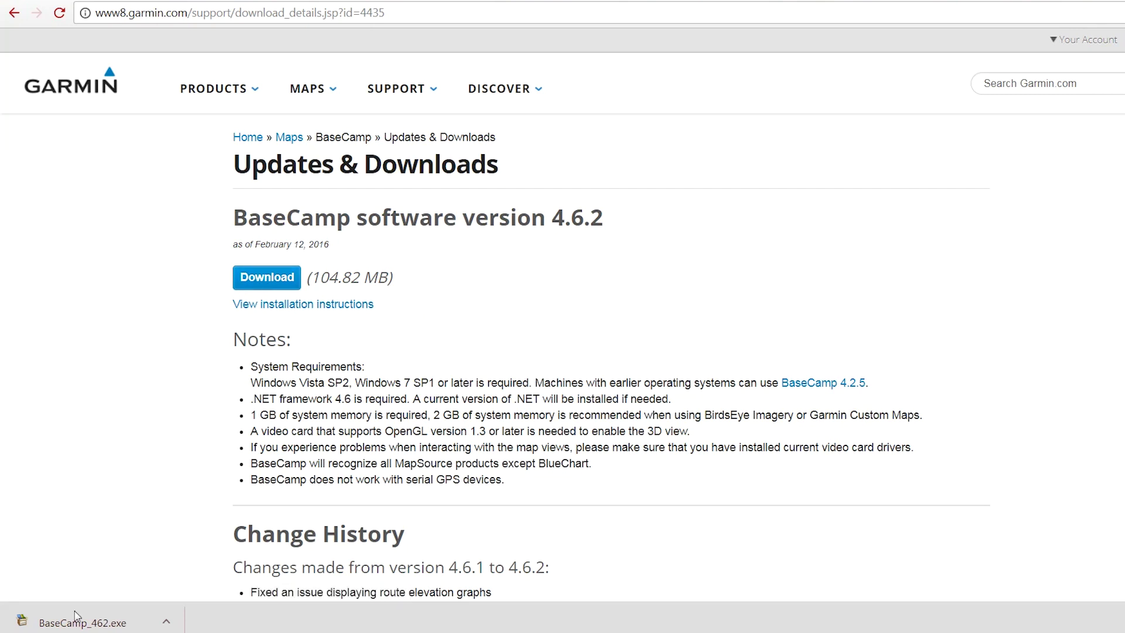
left_click(76, 617)
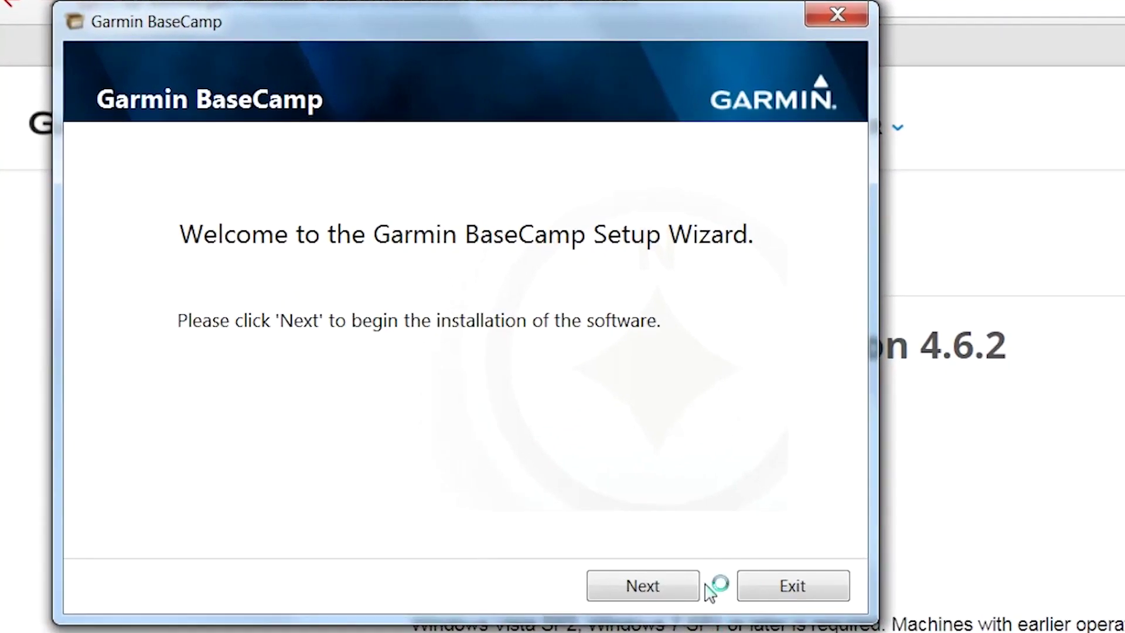
Step: Accept the license, install BaseCamp, and exit setup with Launch BaseCamp now checked
left_click(696, 585)
left_click(197, 533)
left_click(620, 595)
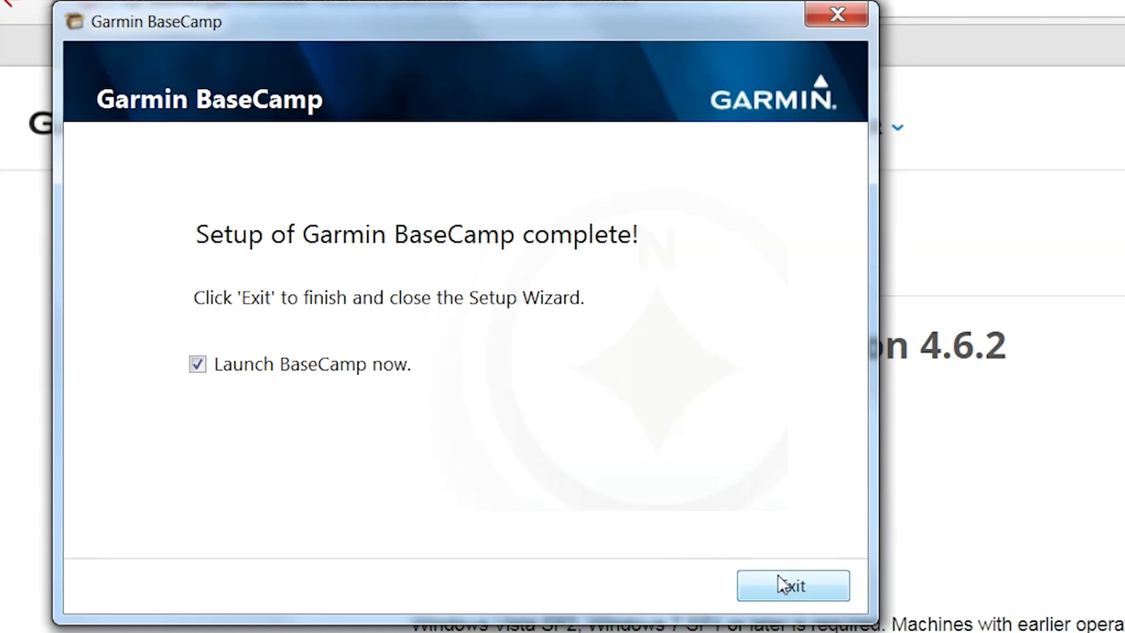
left_click(788, 586)
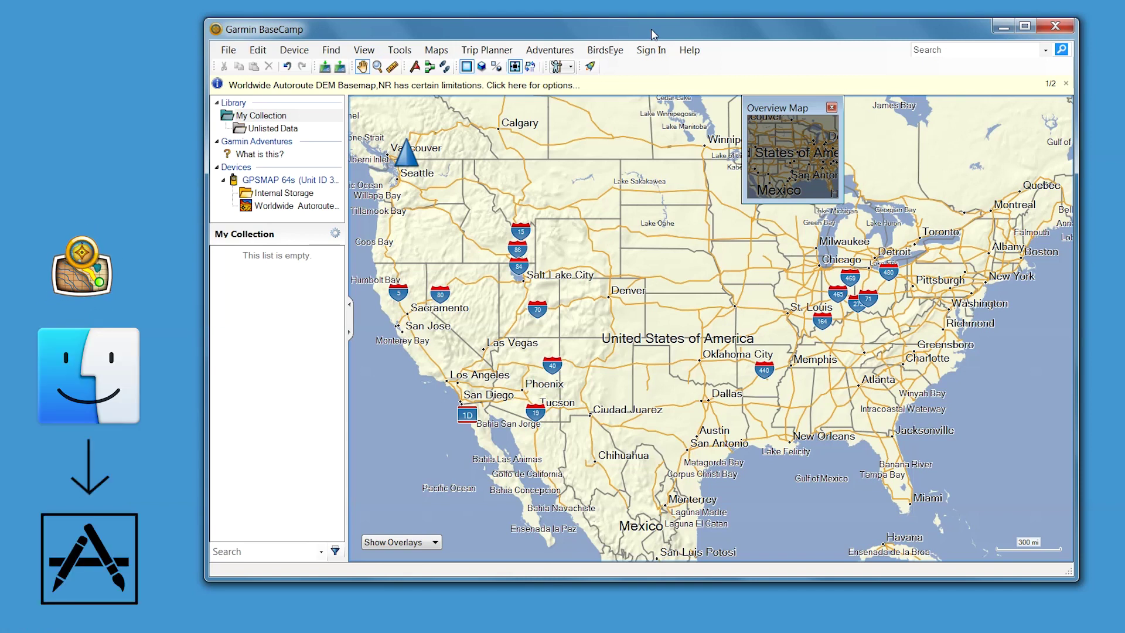
Step: Choose Download BirdsEye Imagery... from the BirdsEye menu
left_click(618, 53)
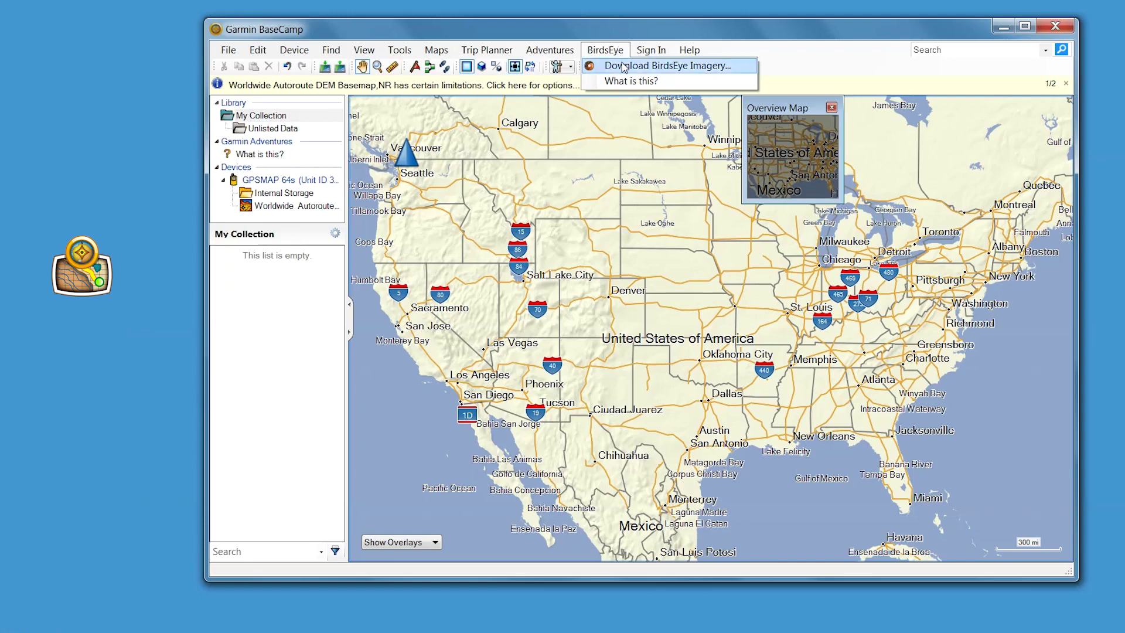
left_click(622, 66)
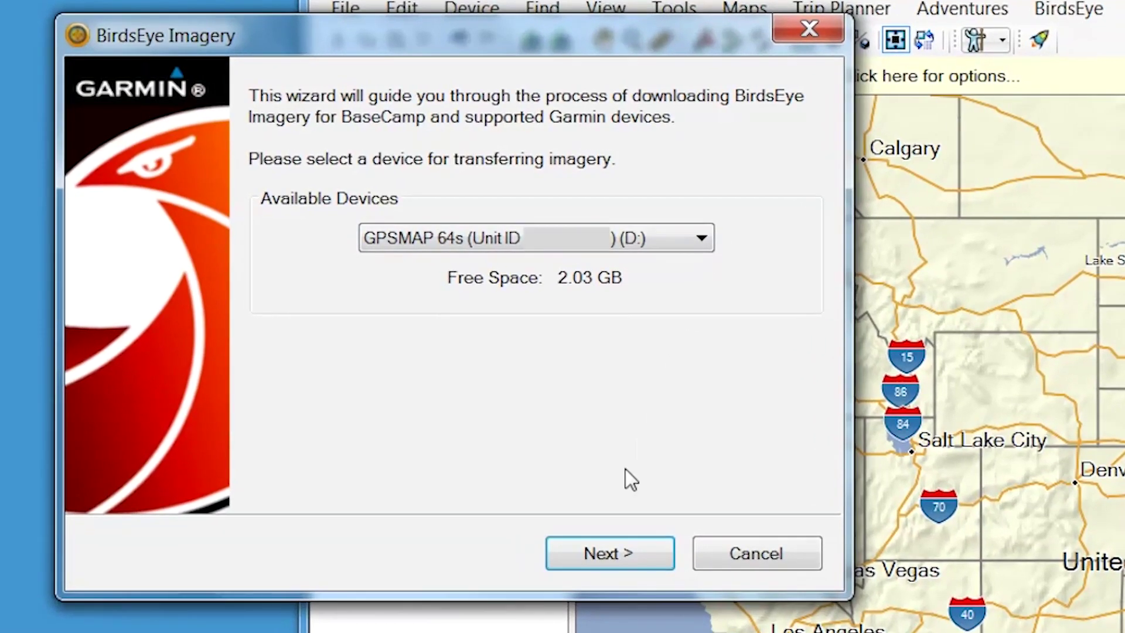
Step: Select the GPSMAP 64s, look up the subscription with the myGarmin e-mail, and activate it
left_click(618, 553)
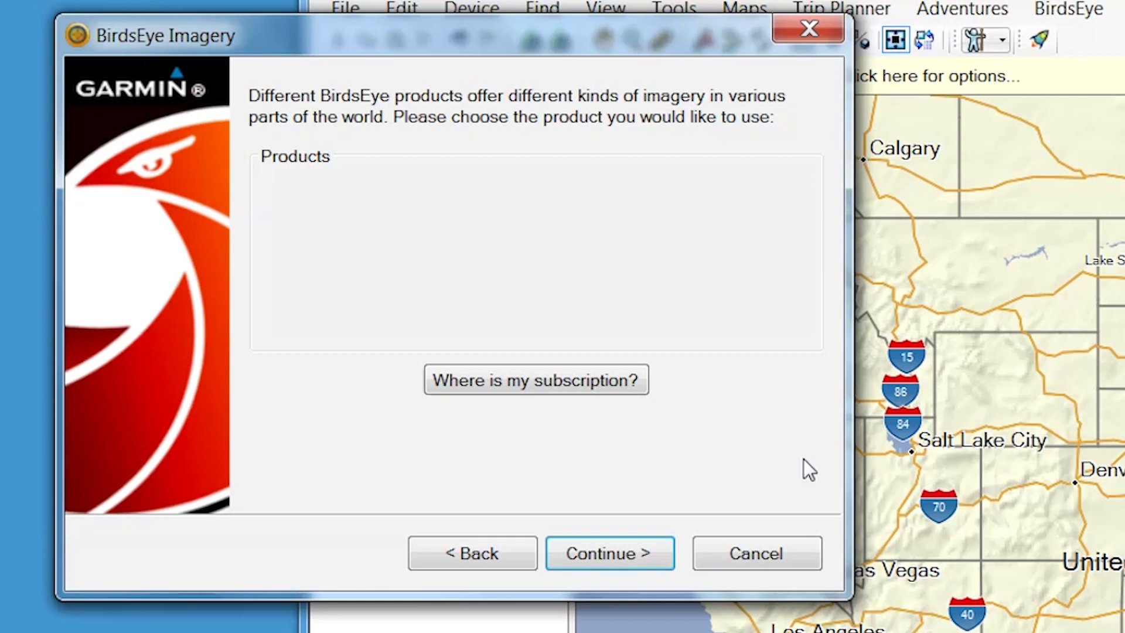
left_click(627, 378)
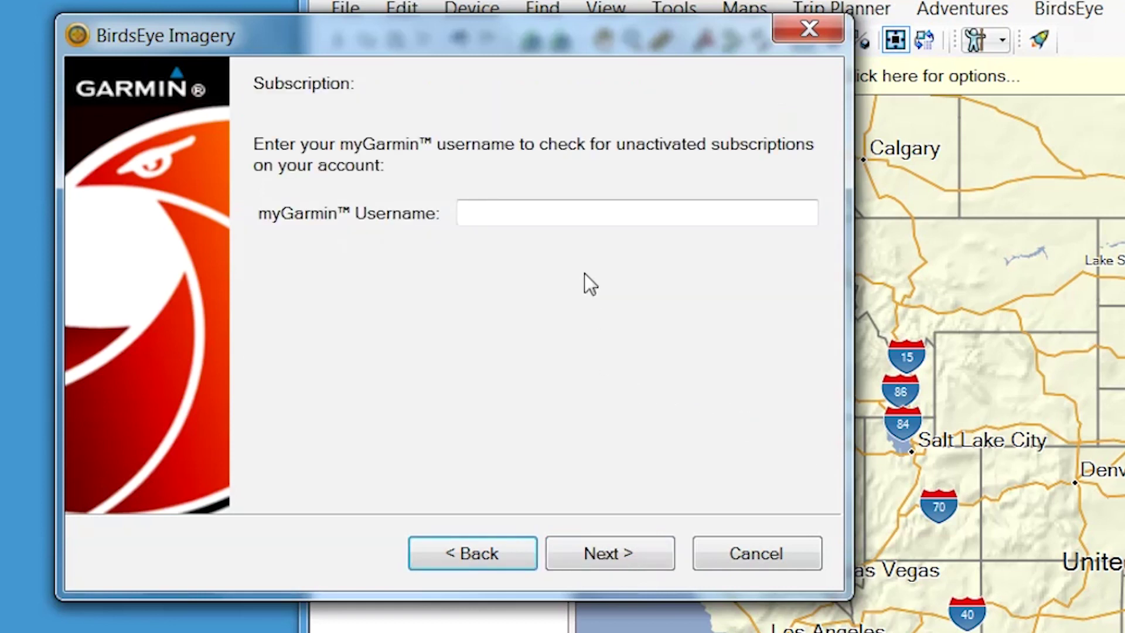
left_click(580, 213)
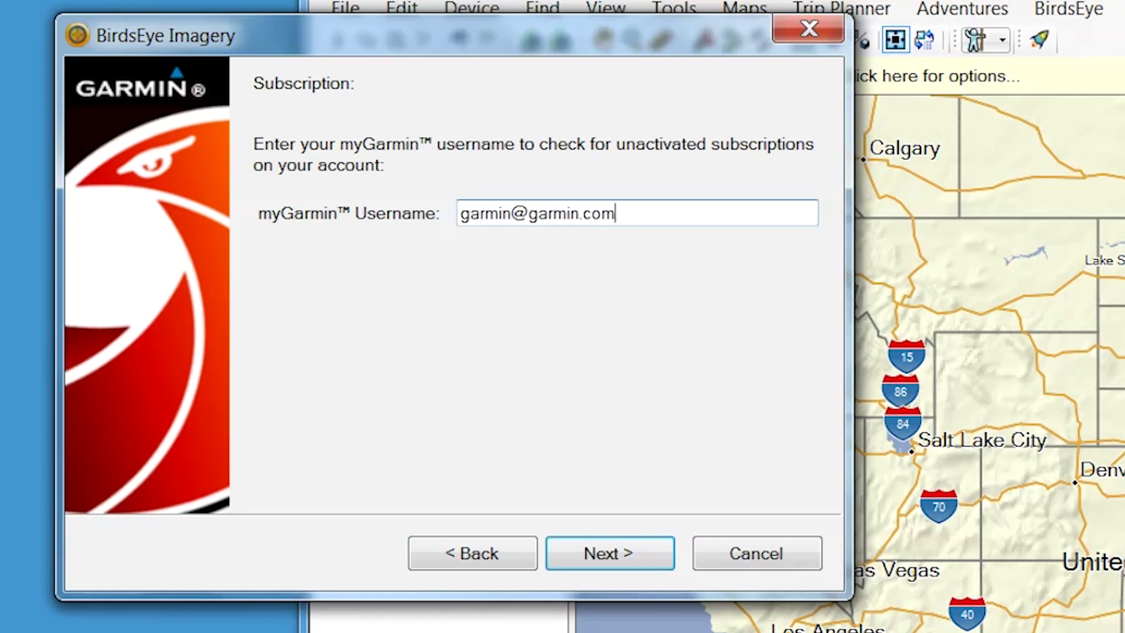
left_click(642, 554)
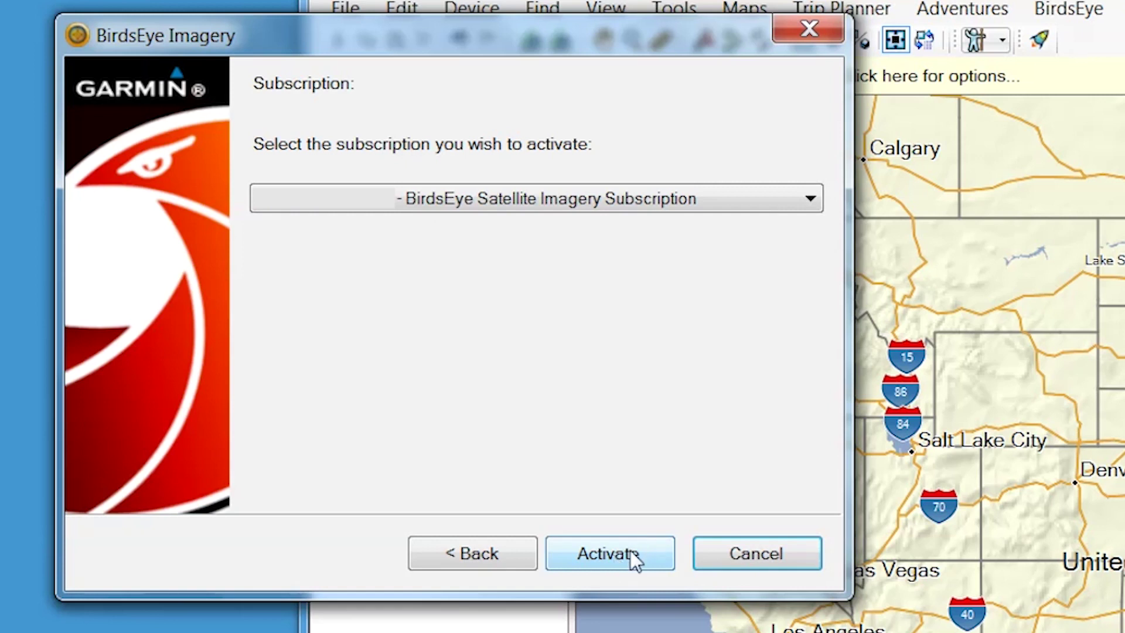
left_click(630, 552)
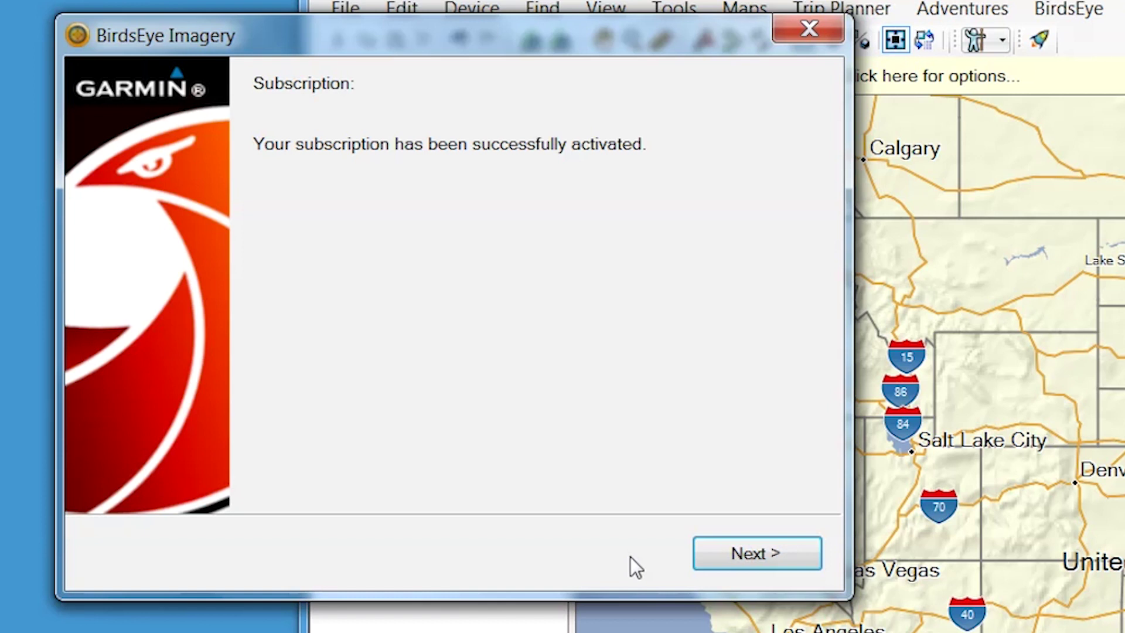